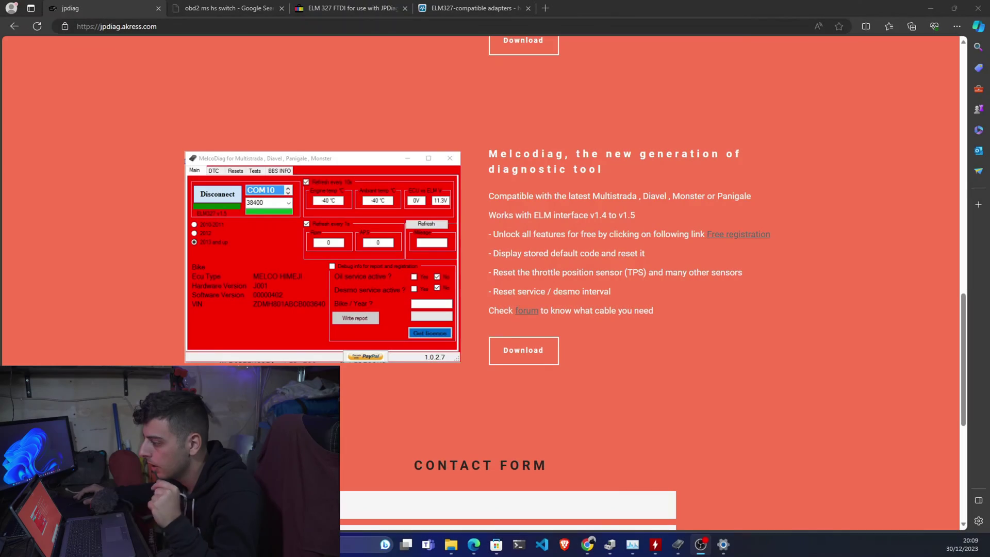
Review the jpdiag.akress.com address, the tools offered on the page, and the ECU types the JPDIAG tool supports
click(136, 27)
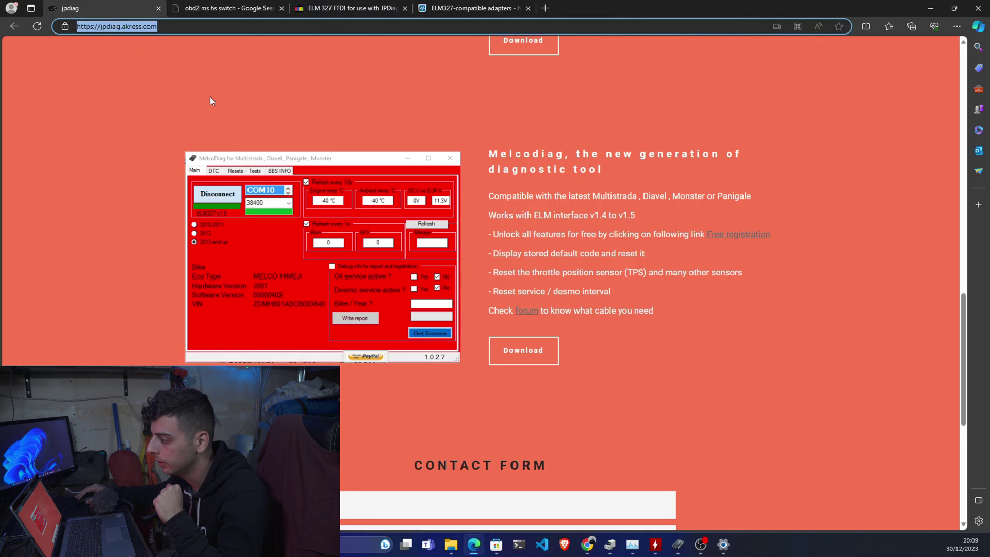
click(137, 26)
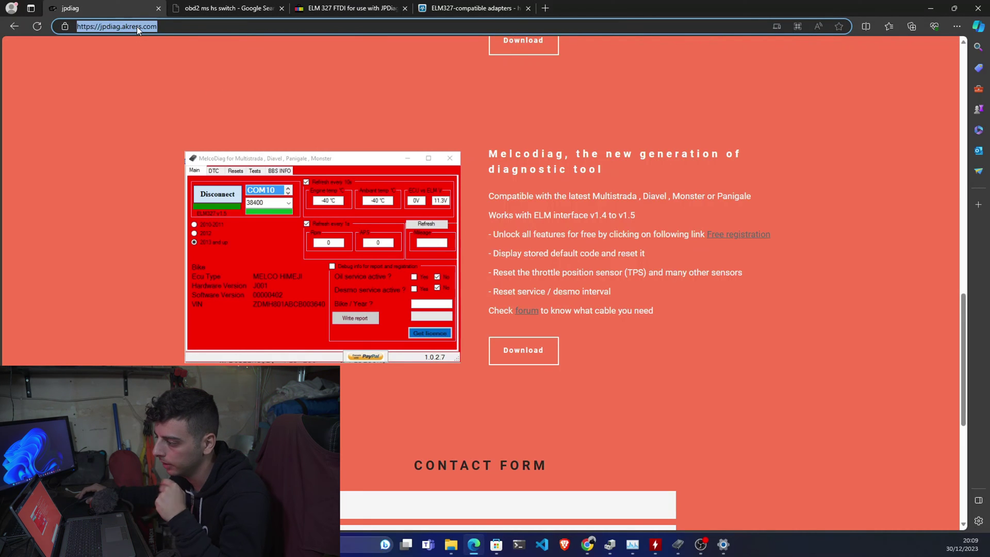
double_click(137, 26)
click(138, 26)
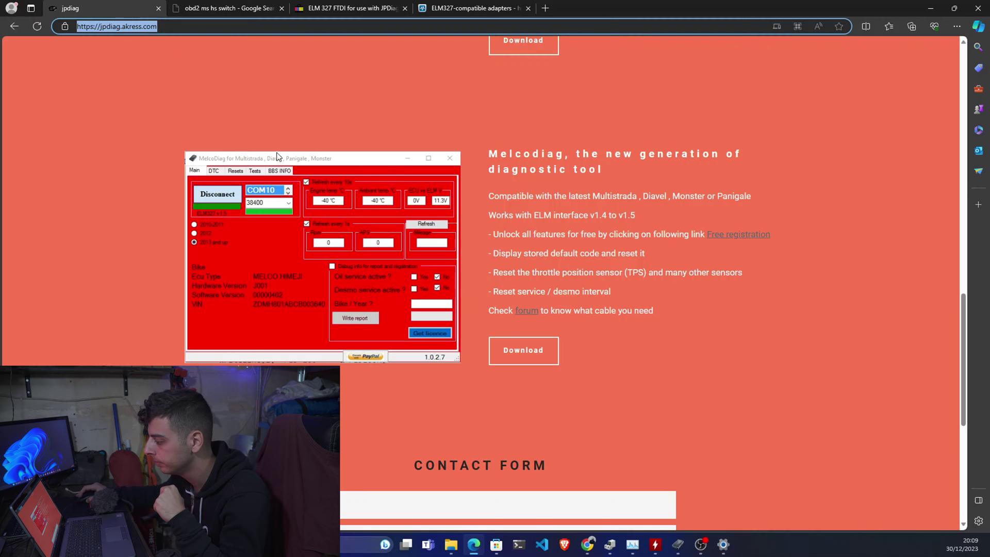
key(alt+Left)
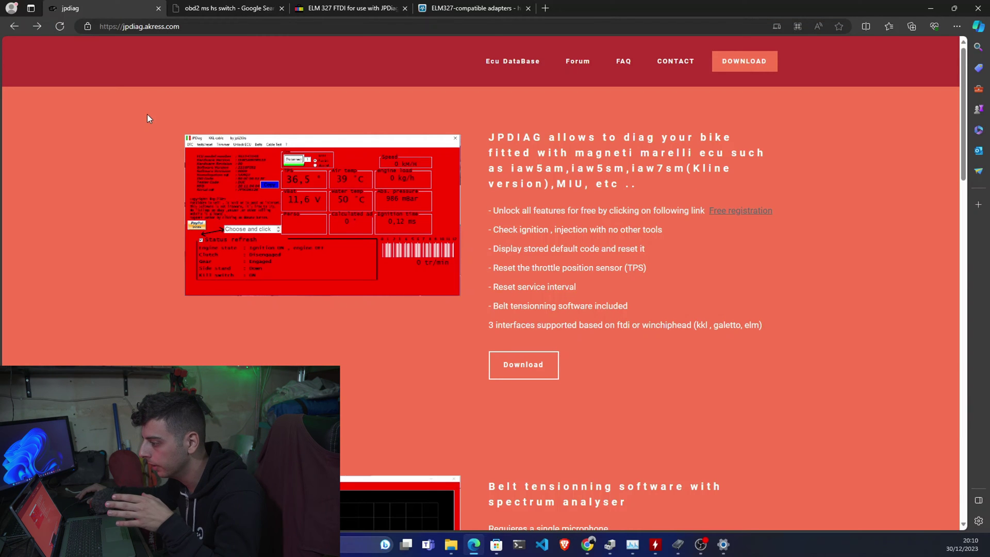
scroll(397, 217, down, 15)
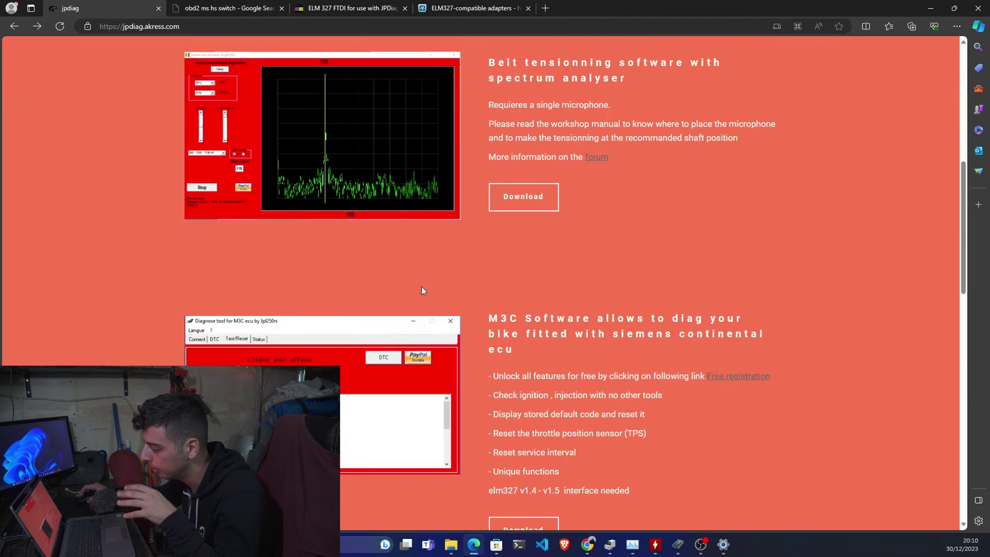
scroll(422, 302, up, 3)
scroll(423, 301, up, 5)
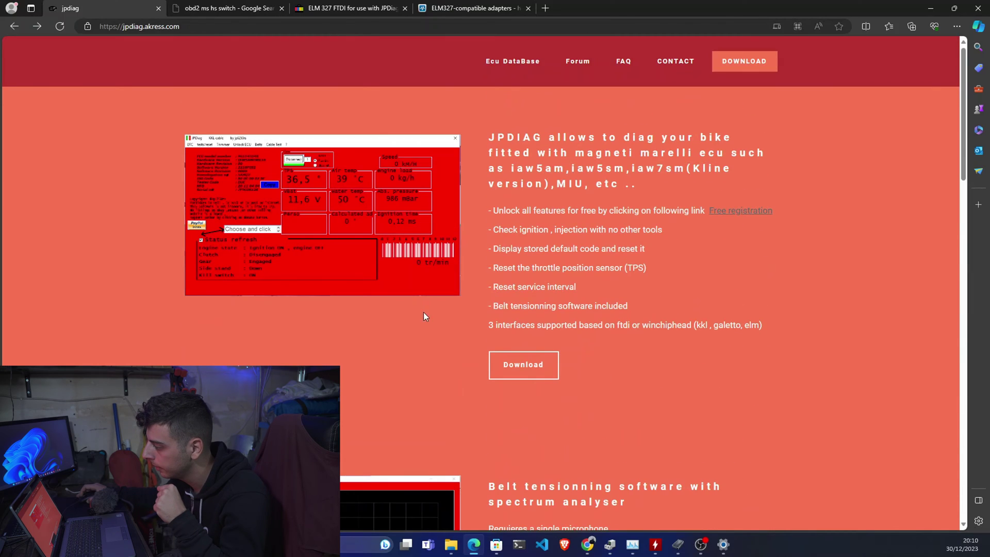
drag(490, 206, 763, 330)
click(612, 179)
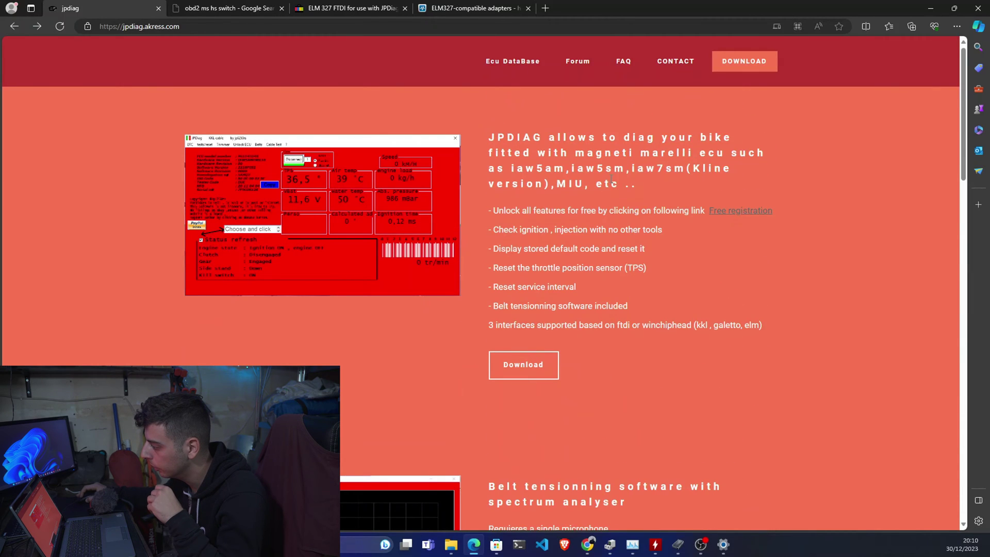
drag(634, 184, 490, 138)
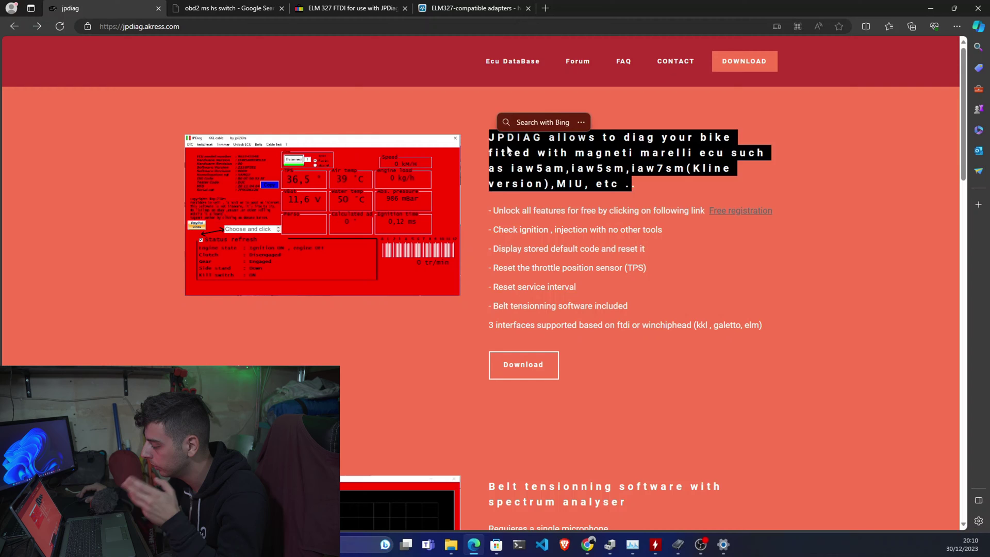
click(513, 150)
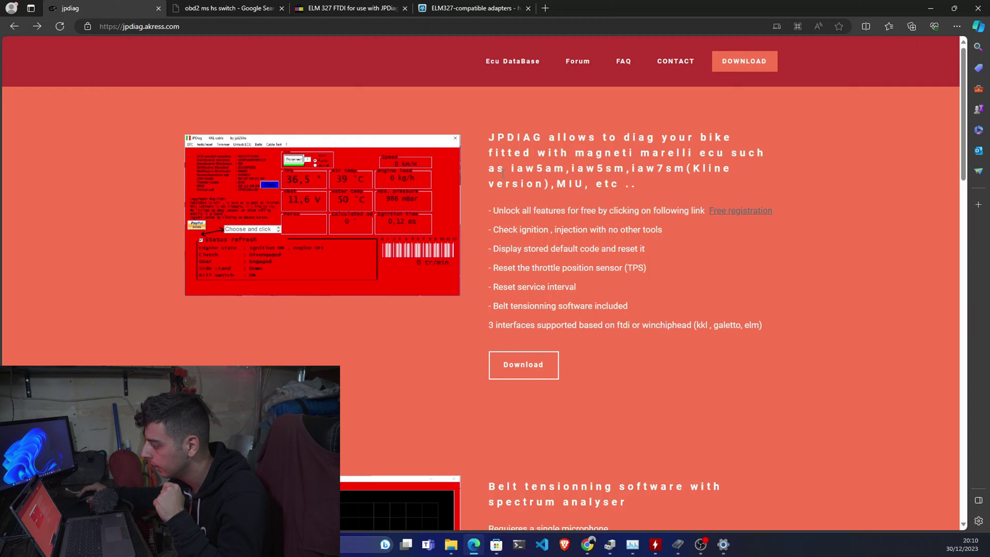
Find the Melcodiag section of the page and start downloading its diagnostic tool
scroll(503, 173, down, 20)
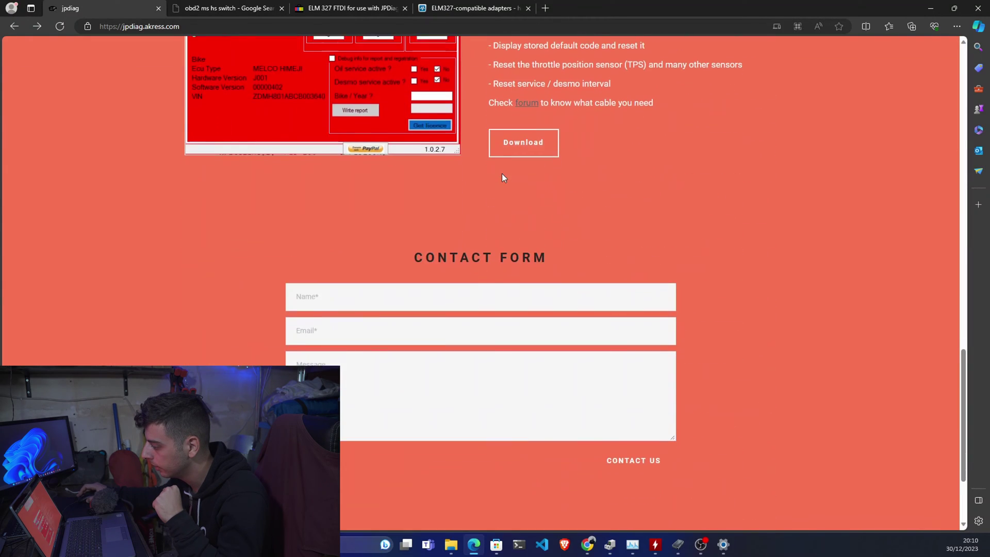
scroll(502, 173, up, 2)
scroll(502, 173, up, 3)
drag(660, 331, 590, 180)
click(490, 167)
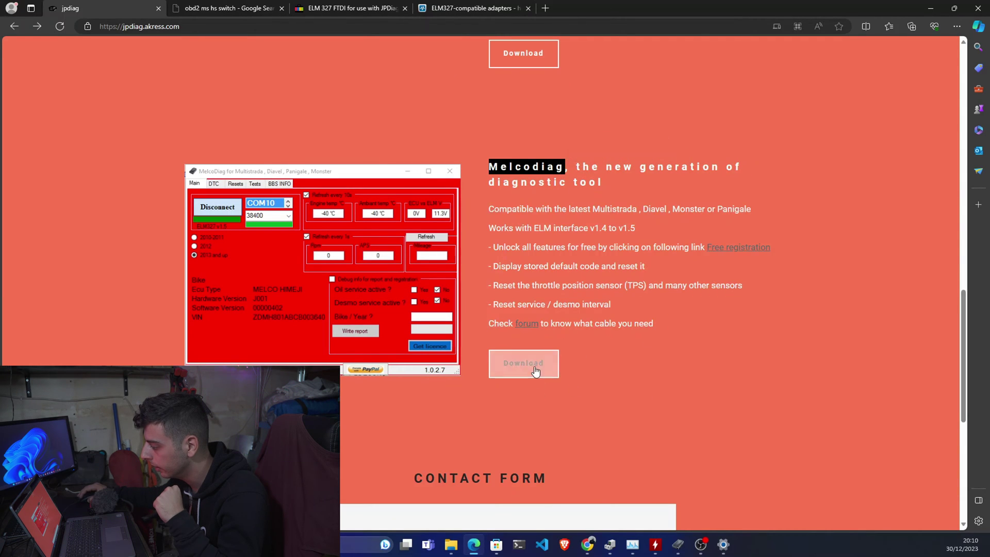
click(747, 250)
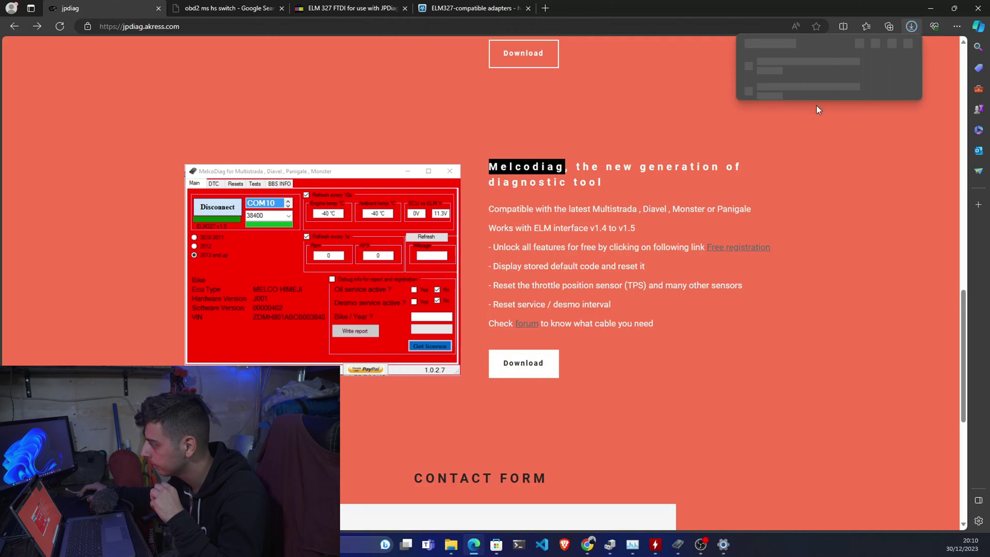
Keep the blocked MelcoDiag.zip download despite the browser's insecure-download warning
mouse_move(872, 76)
click(901, 67)
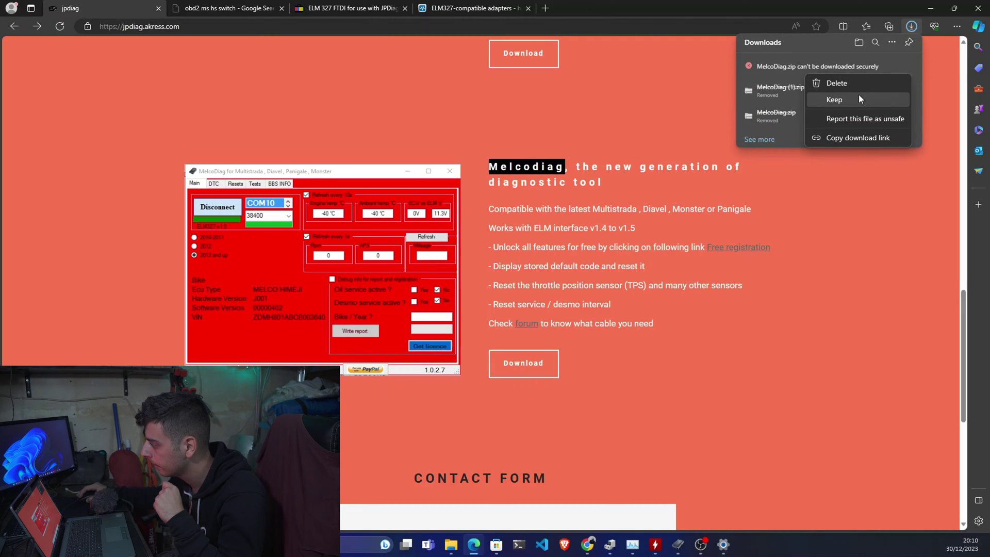
click(852, 101)
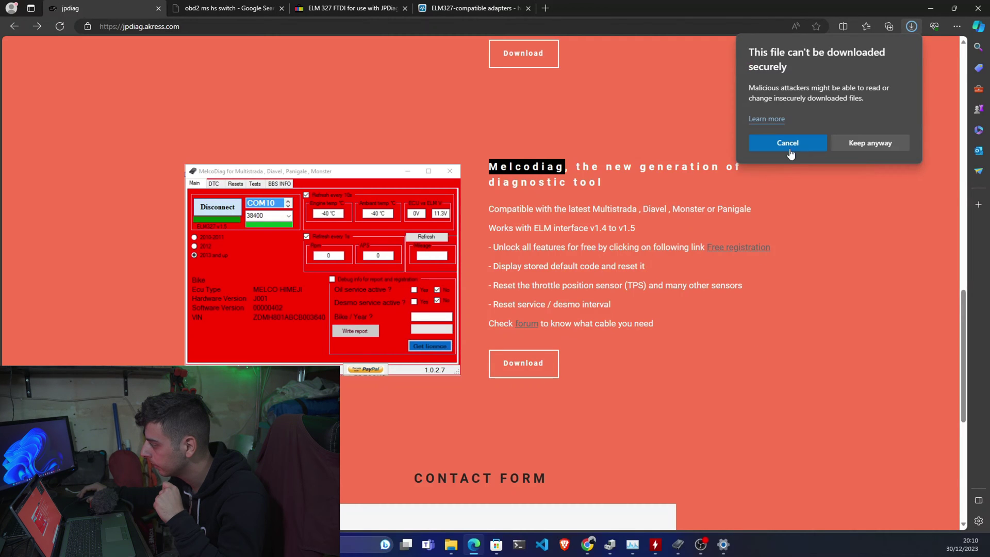
click(851, 147)
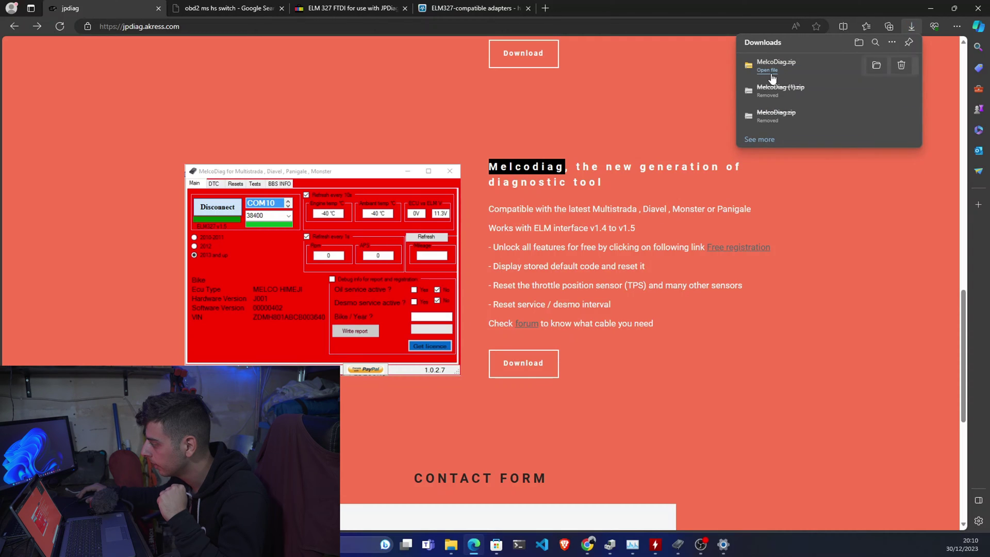
Open the downloaded archive, go up to the Downloads folder and extract MelcoDiag.zip there
click(769, 71)
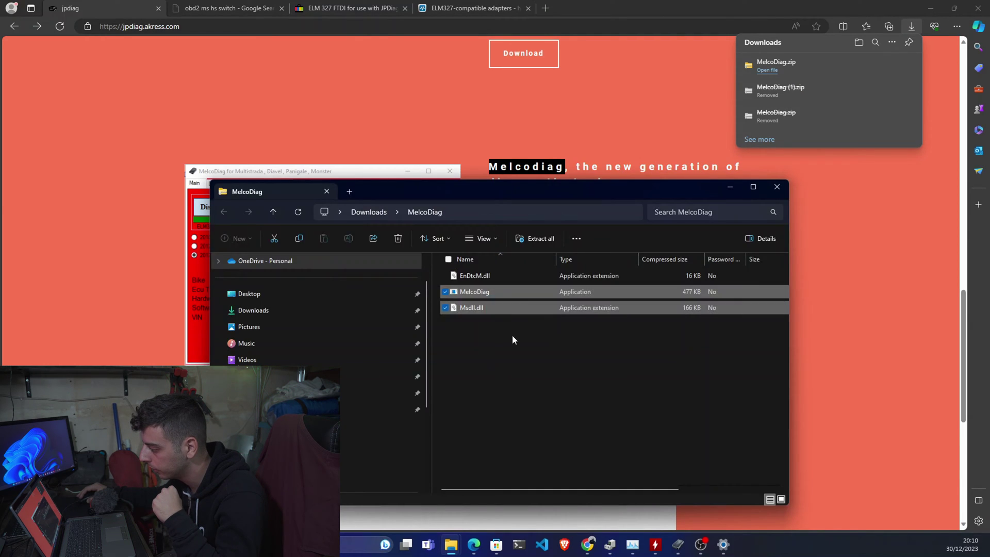
click(369, 212)
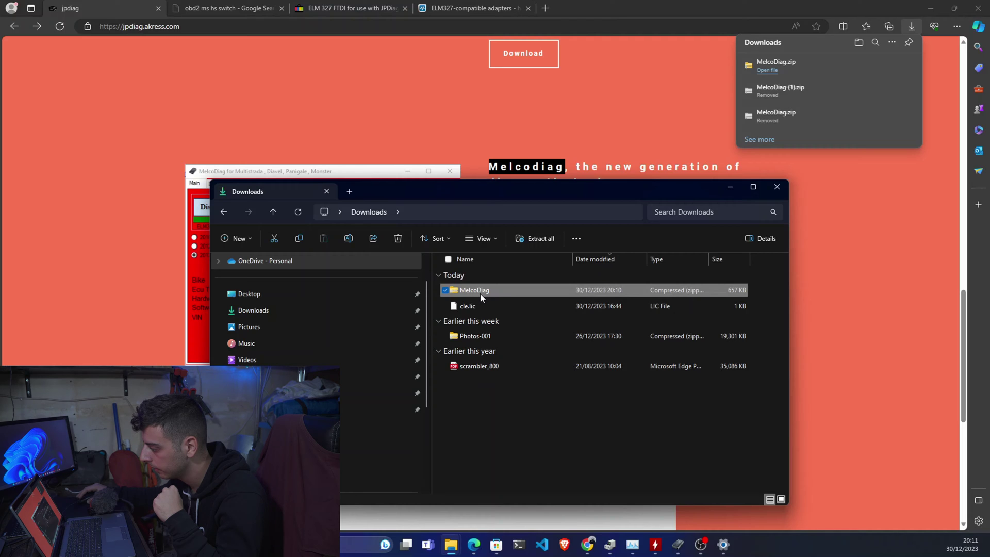
right_click(481, 294)
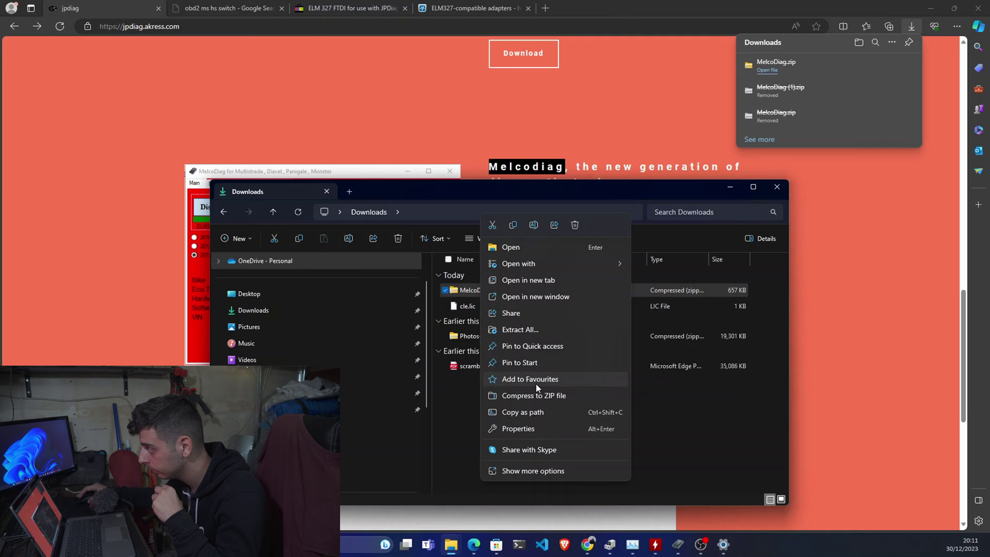
click(540, 330)
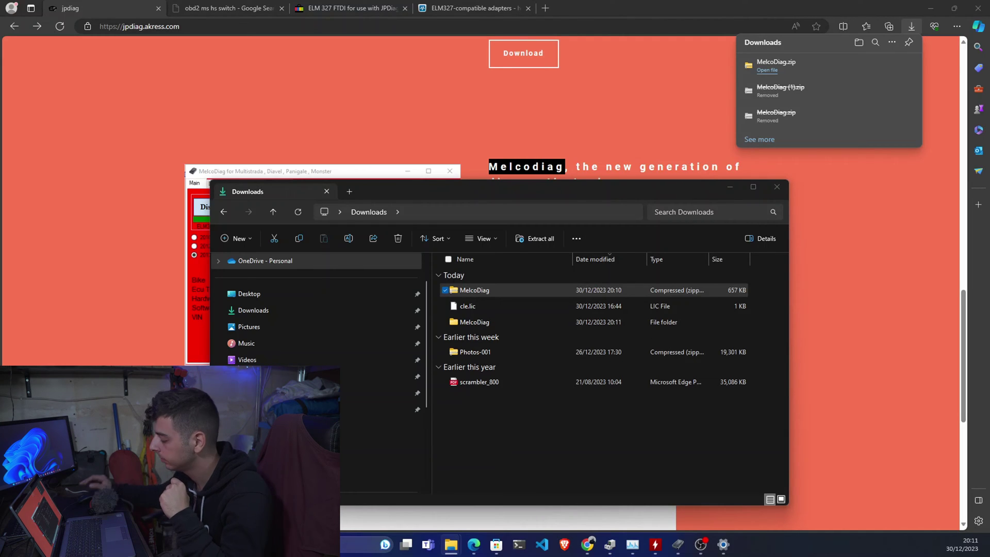
key(Return)
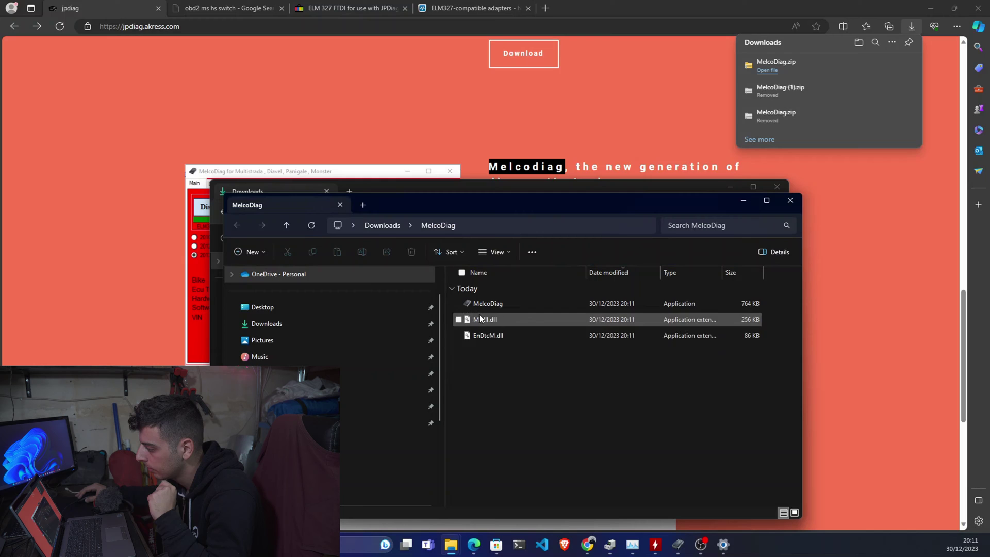
Run the MelcoDiag application from the extracted MelcoDiag folder in Downloads, allowing it past the Windows SmartScreen block
click(391, 227)
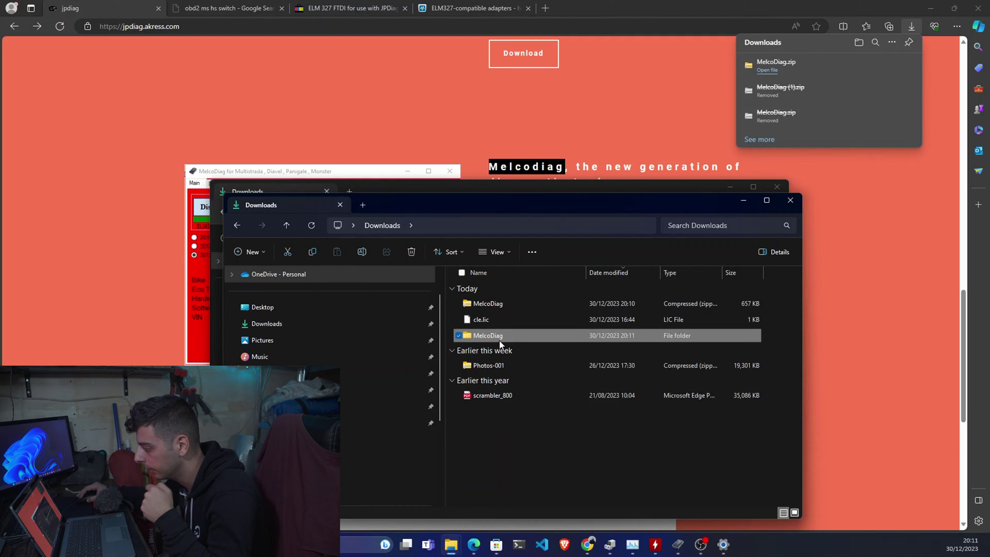
double_click(499, 336)
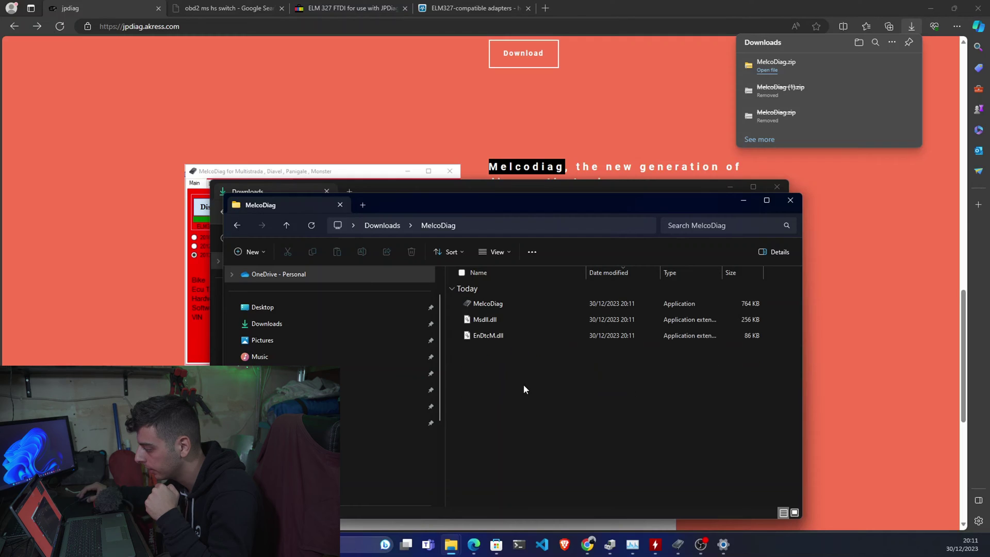
double_click(500, 306)
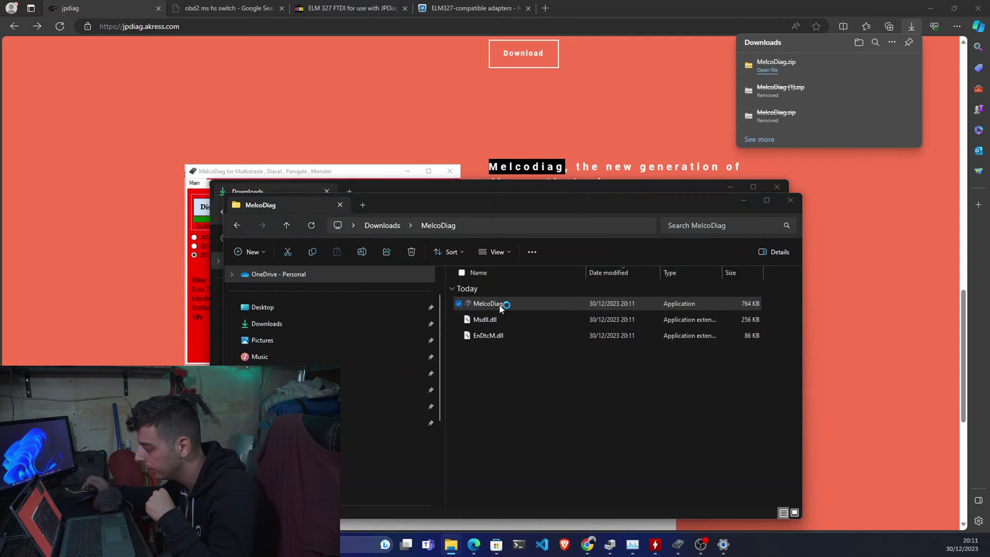
click(395, 197)
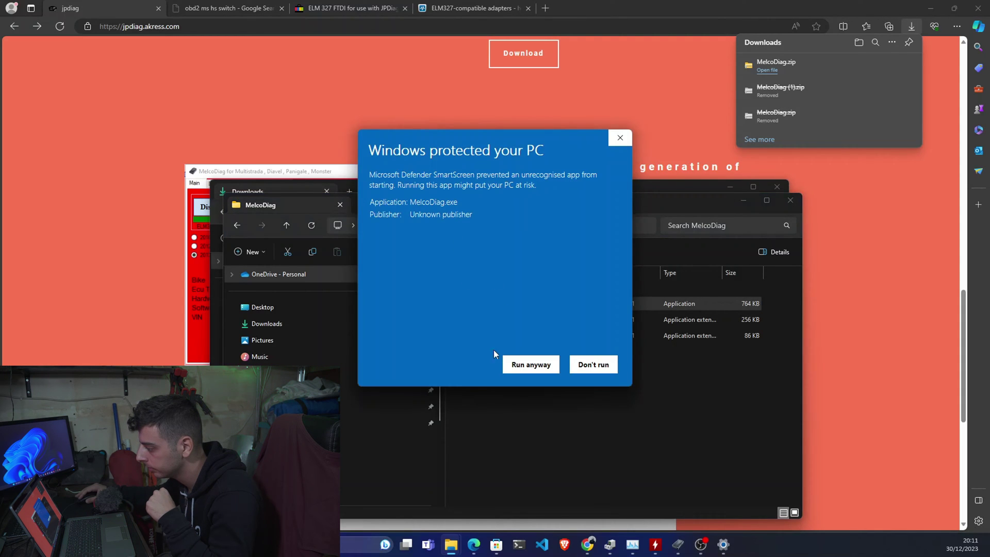
click(521, 366)
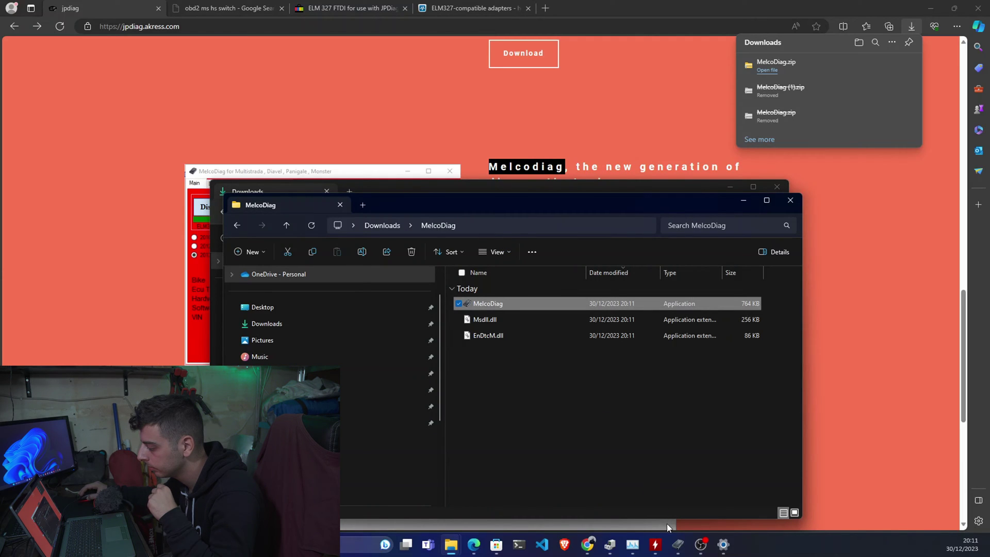
Close the previously running MelcoDiag instance and move the newly launched window towards the middle of the screen
right_click(680, 545)
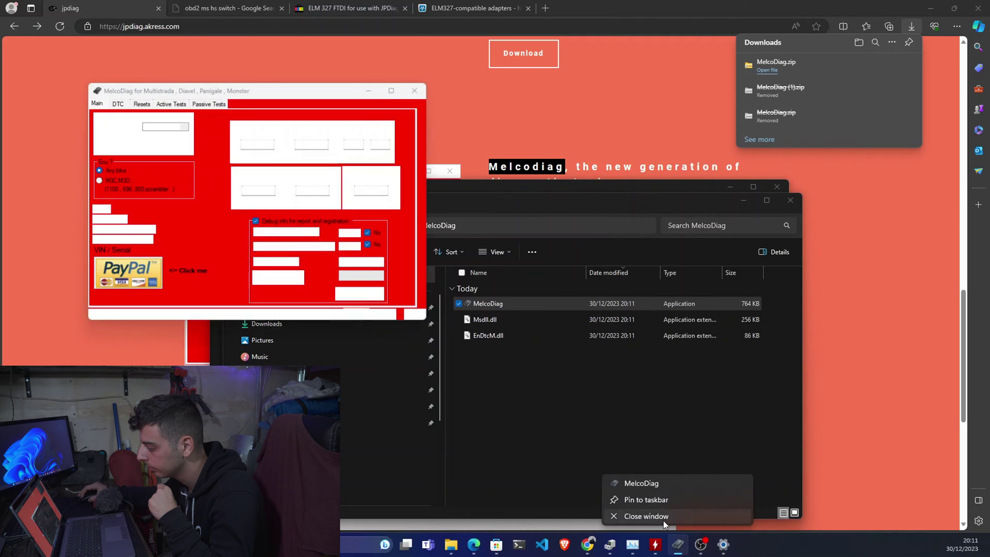
click(655, 518)
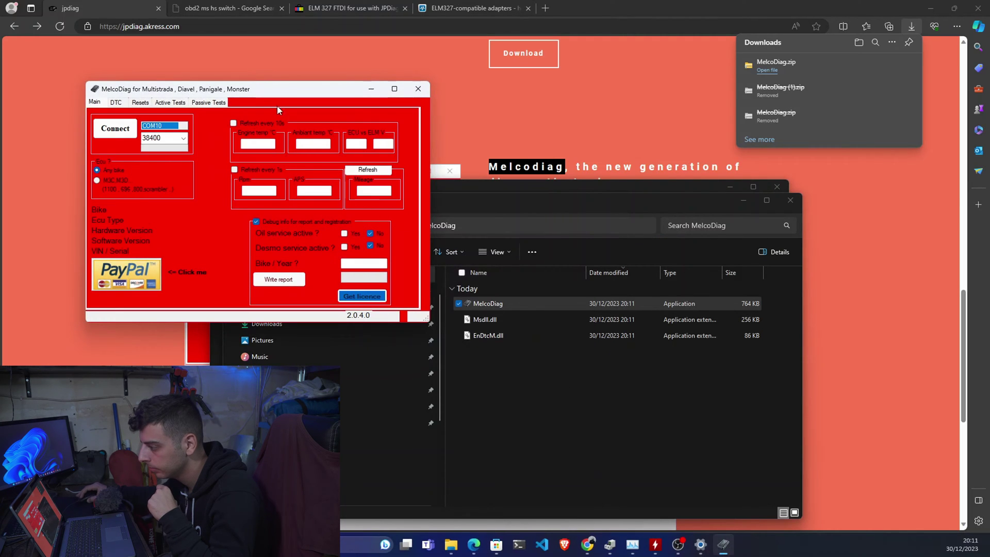
drag(258, 95, 511, 186)
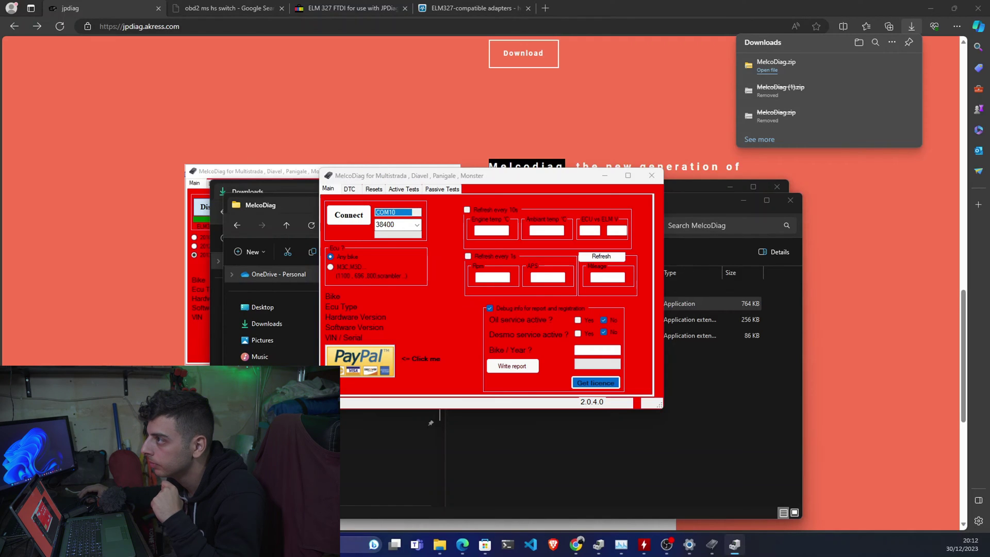
In Device Manager, expand Ports (COM & LPT) to check which COM port the USB-SERIAL CH340 adapter uses
drag(482, 155, 449, 170)
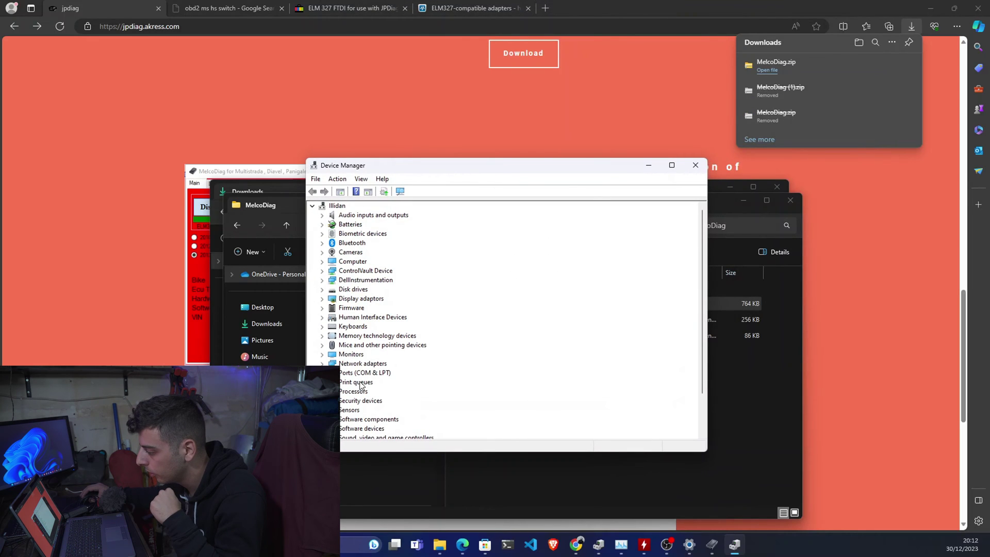
scroll(346, 379, down, 2)
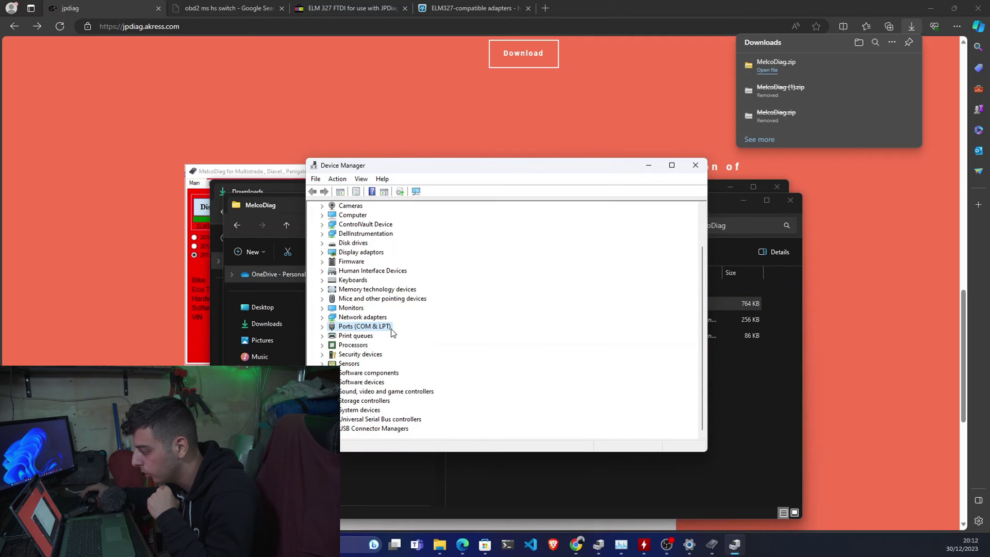
click(324, 327)
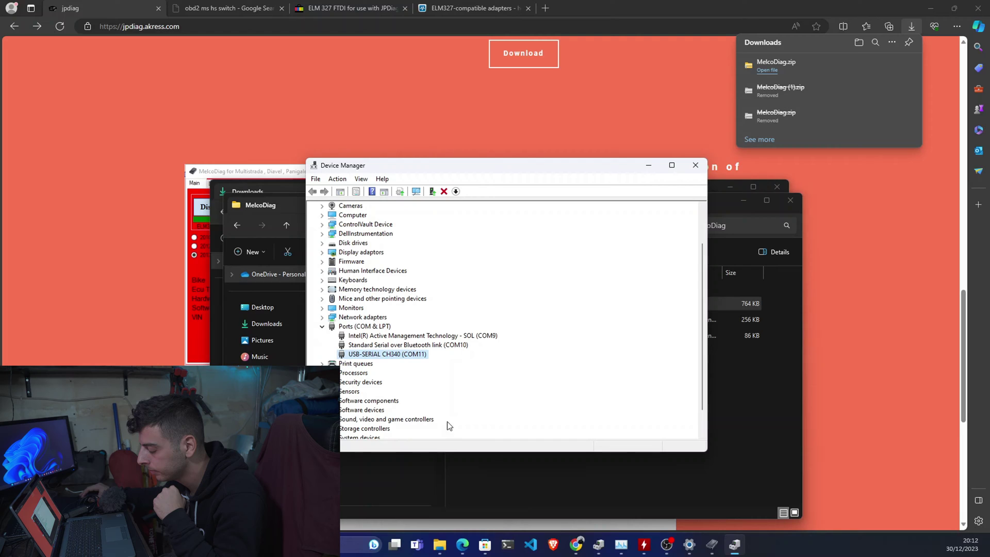
Close MelcoDiag, relaunch it from the extracted folder and select COM11 as its connection port
click(711, 545)
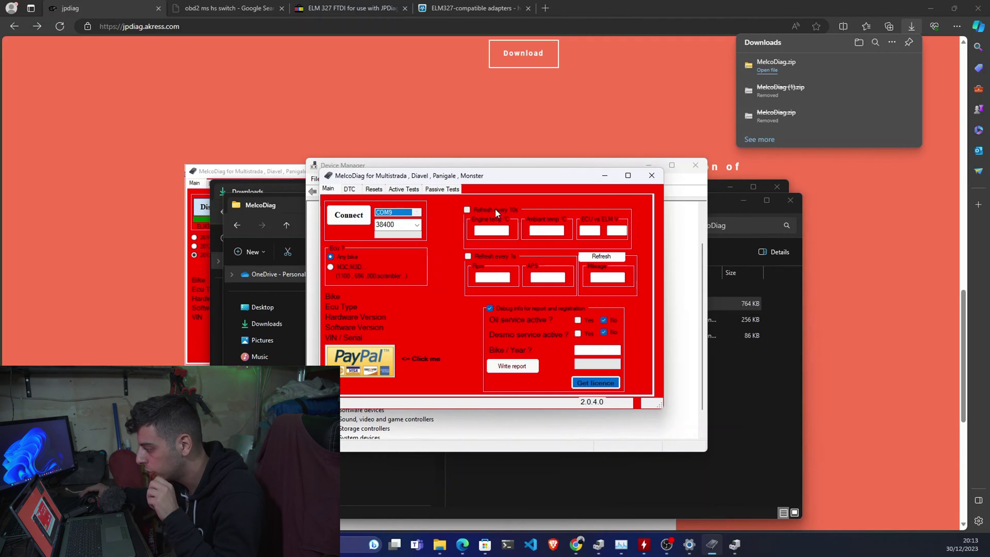
click(651, 178)
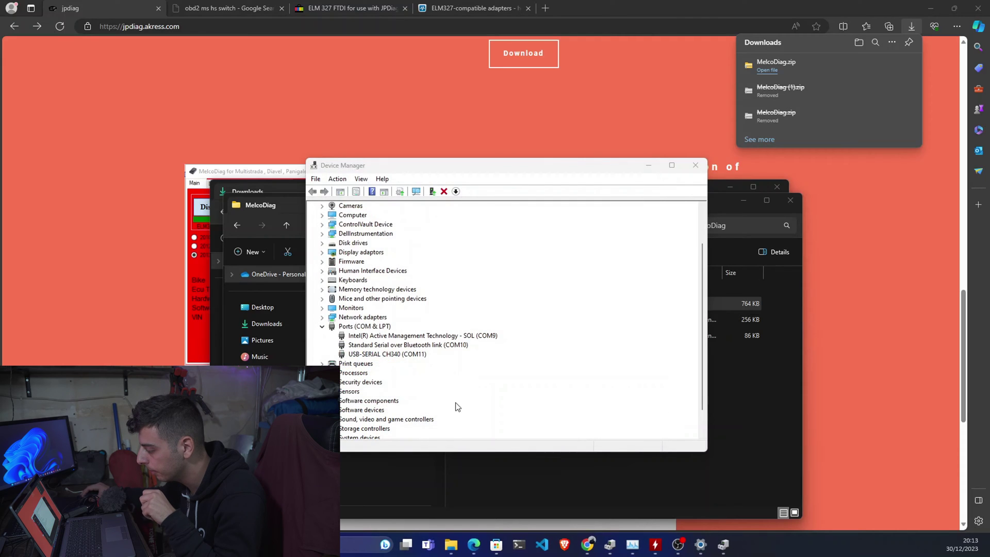
click(469, 488)
click(487, 304)
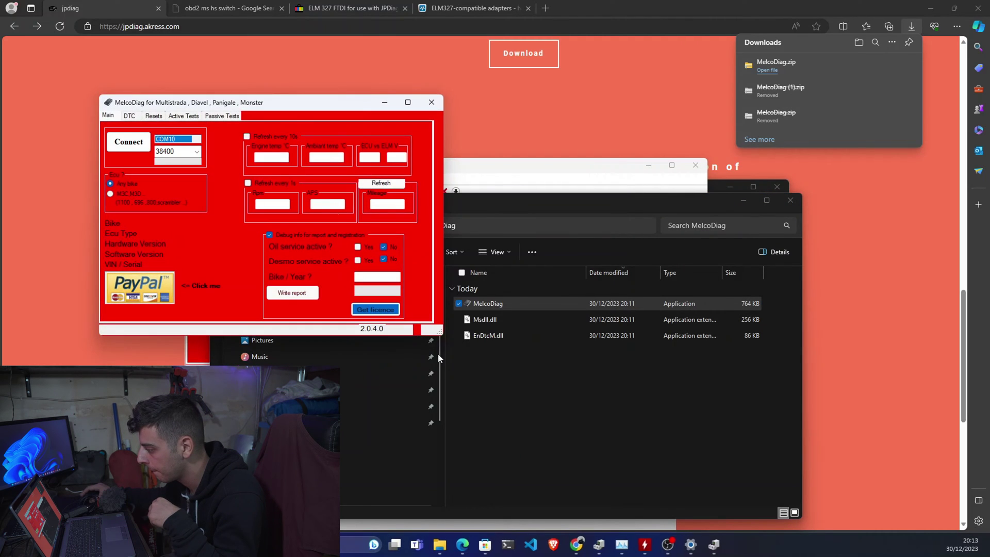
drag(293, 106, 549, 218)
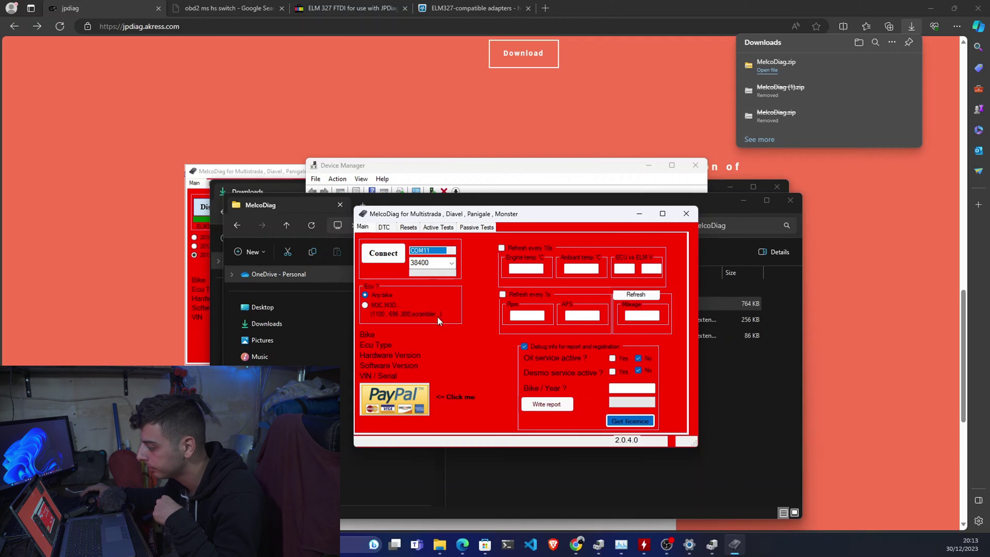
Try to connect to the ECU on COM11 with the Any bike setting, and move Device Manager aside before returning to MelcoDiag
click(393, 257)
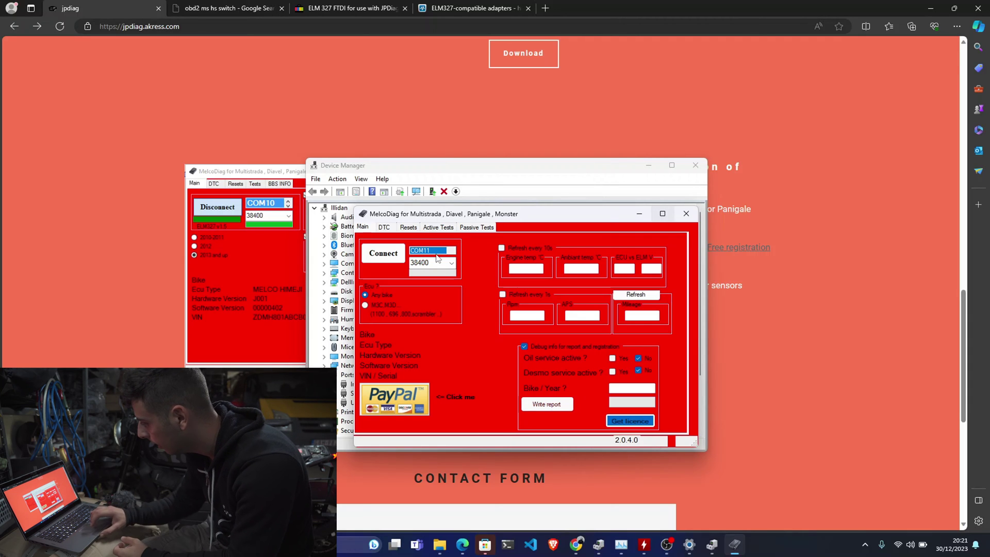
drag(485, 173, 330, 181)
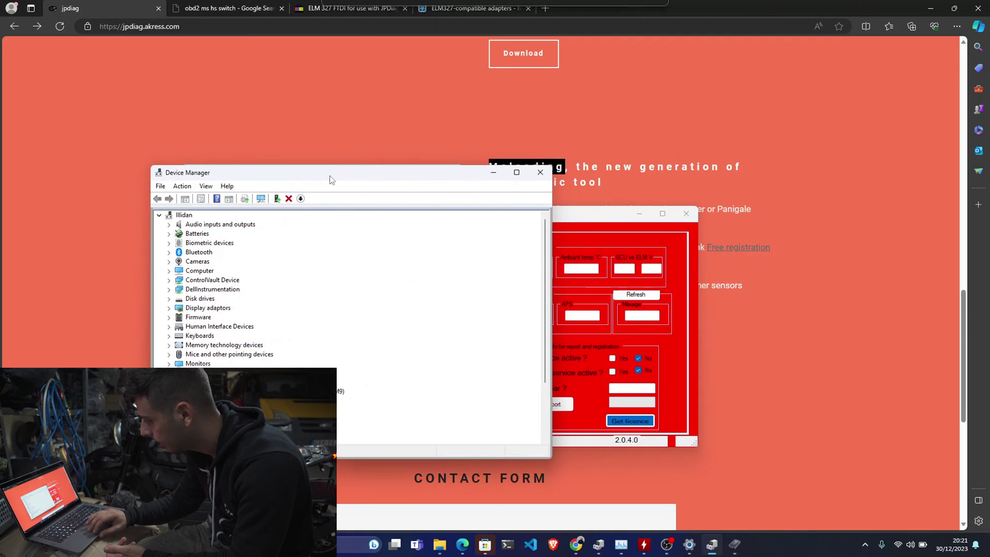
click(607, 220)
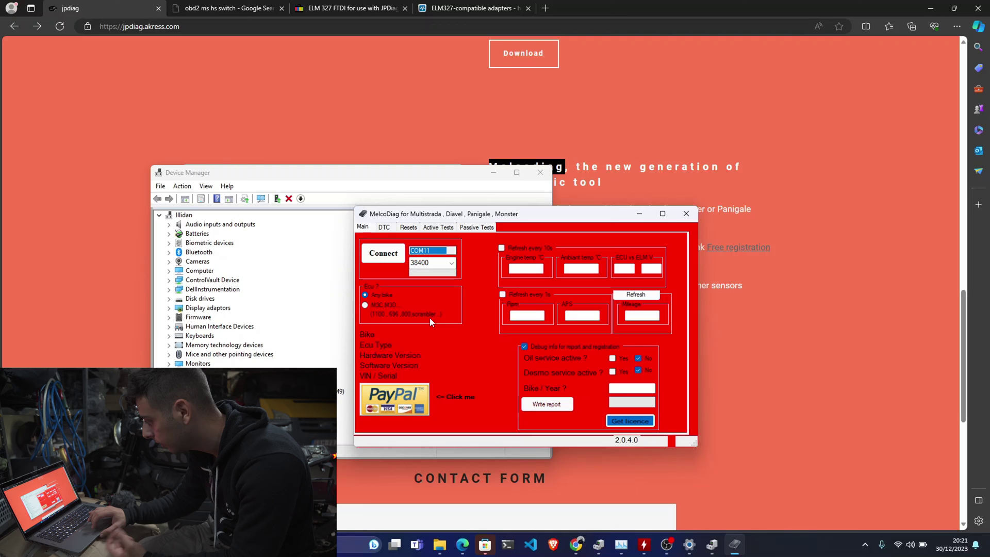
Set the ECU type to M3C,M3D and connect on COM11, disconnecting and reconnecting once to retry
click(366, 306)
click(429, 250)
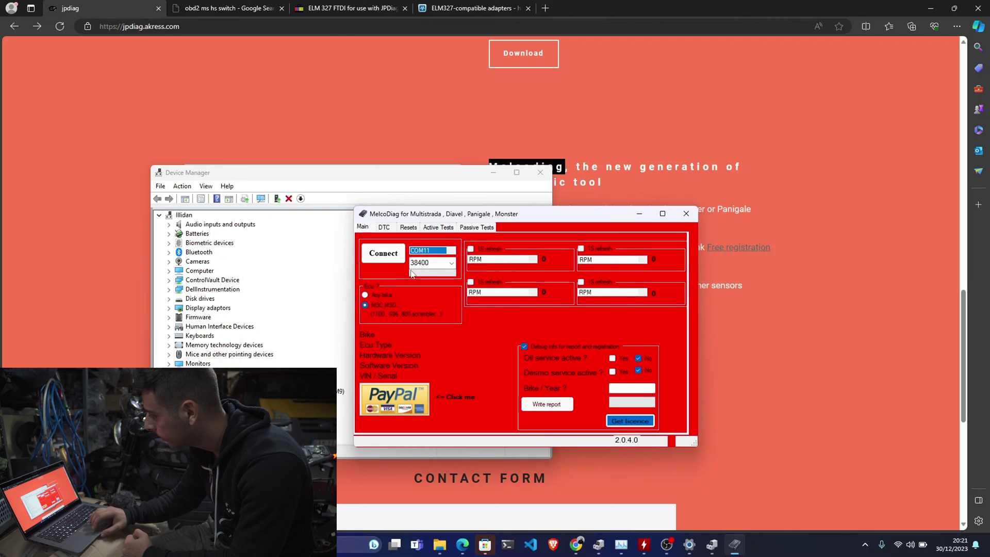
click(426, 260)
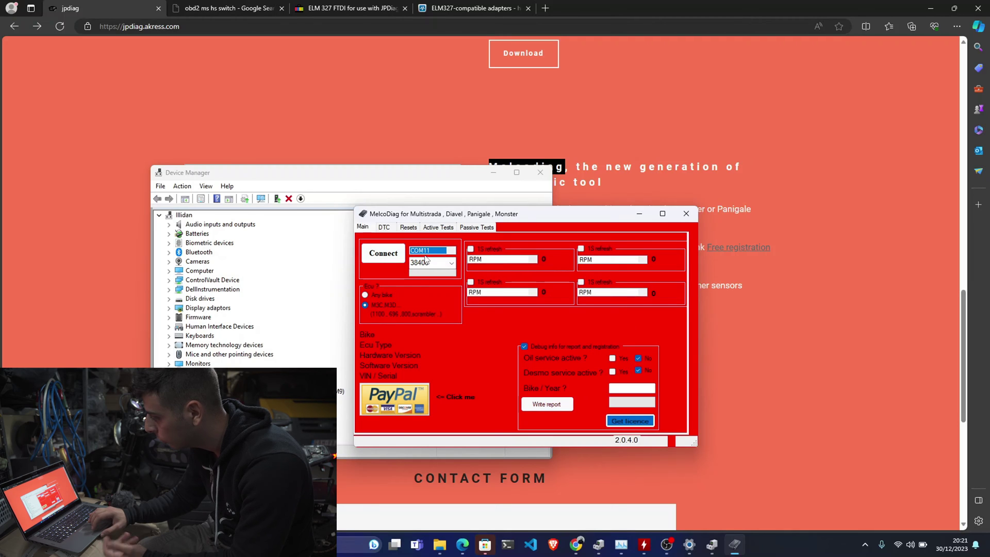
click(391, 258)
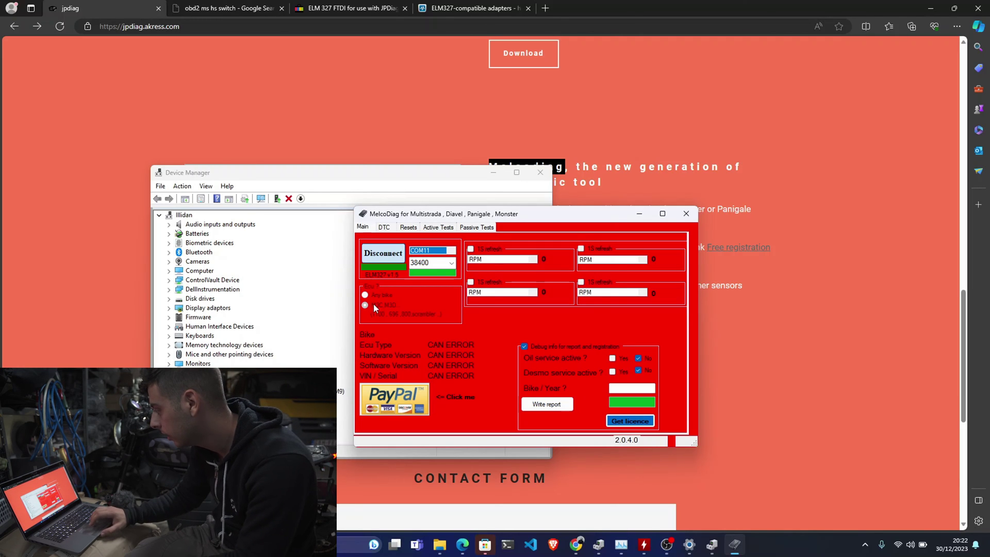
click(390, 260)
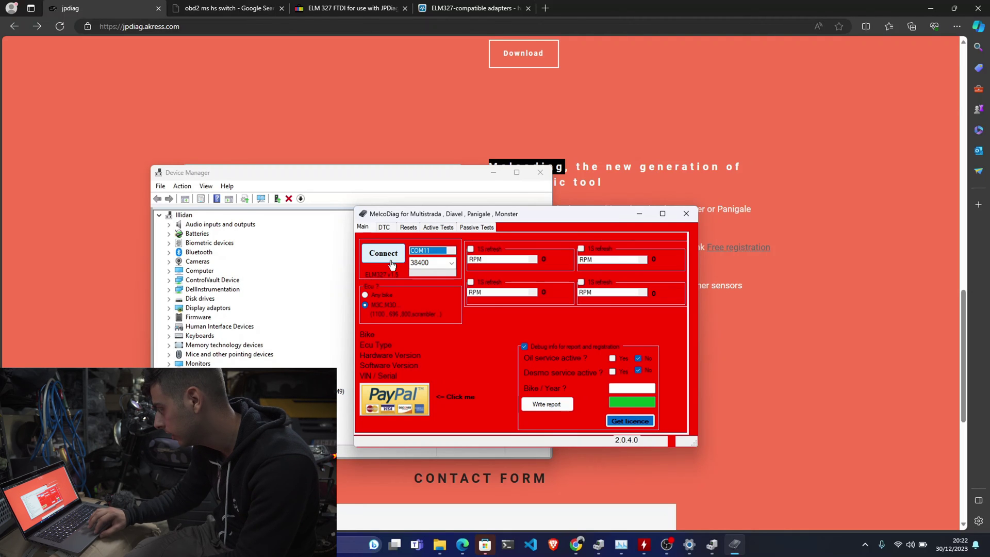
click(391, 263)
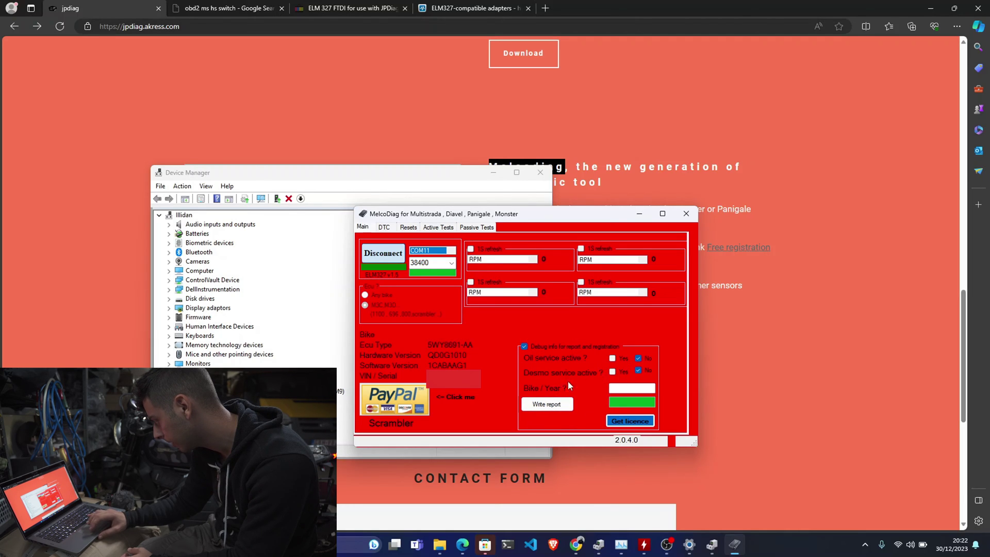
Request a licence with Desmo service marked active and bike year 2016, and check the Bike field of the web licence form
click(613, 372)
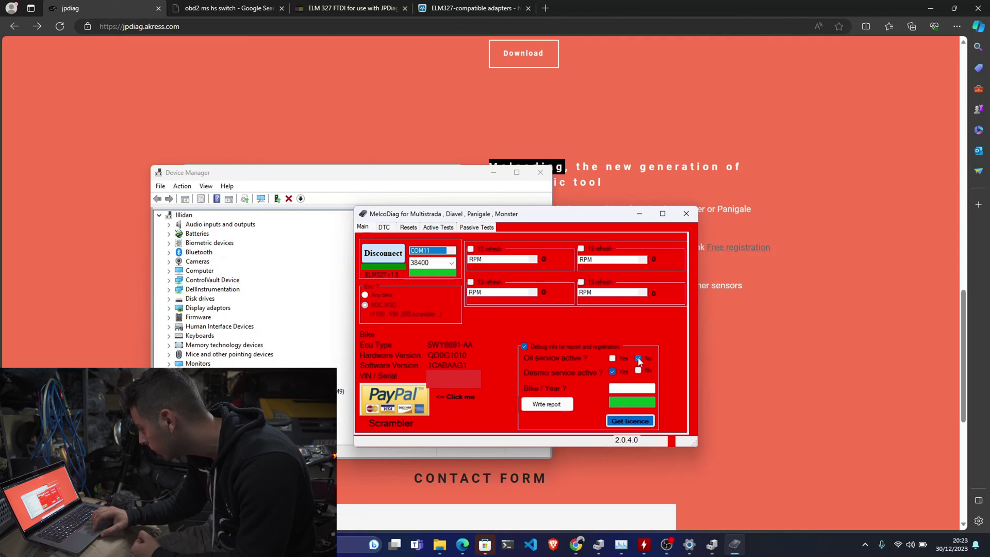
click(611, 388)
text(201)
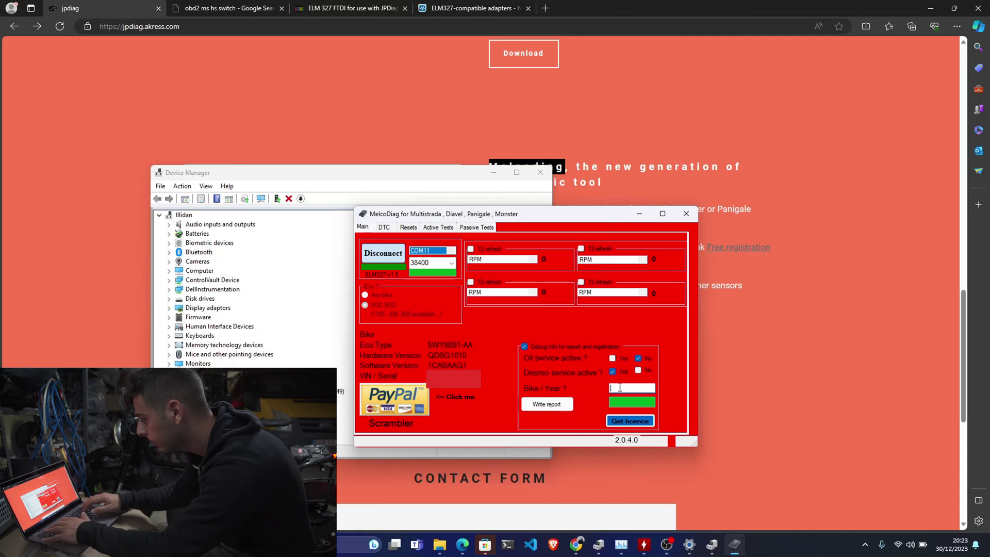
text(6)
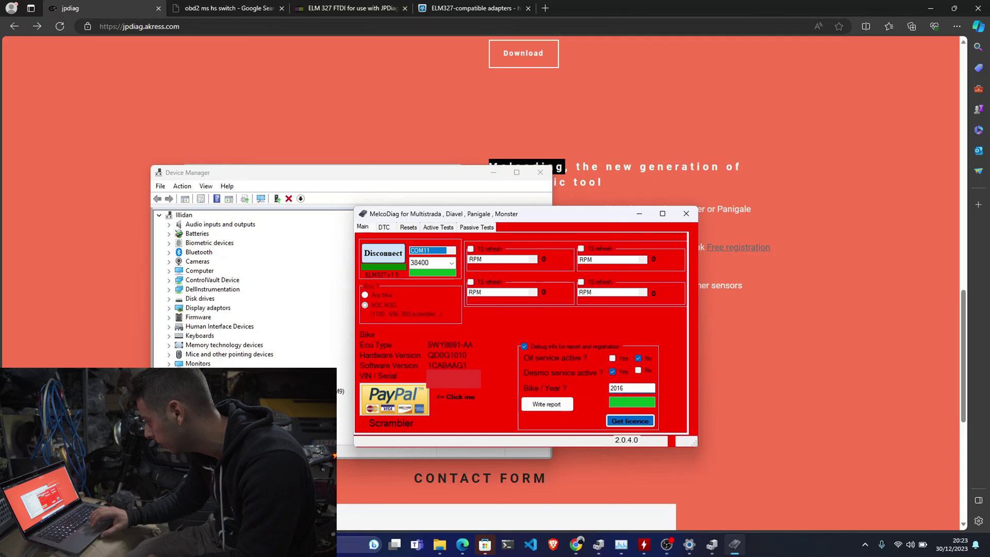
click(619, 422)
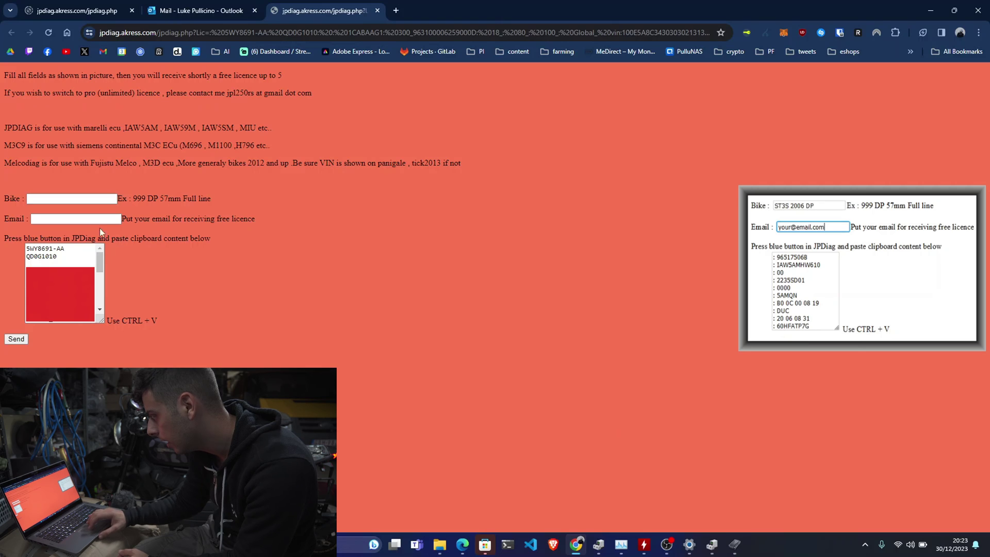
click(72, 201)
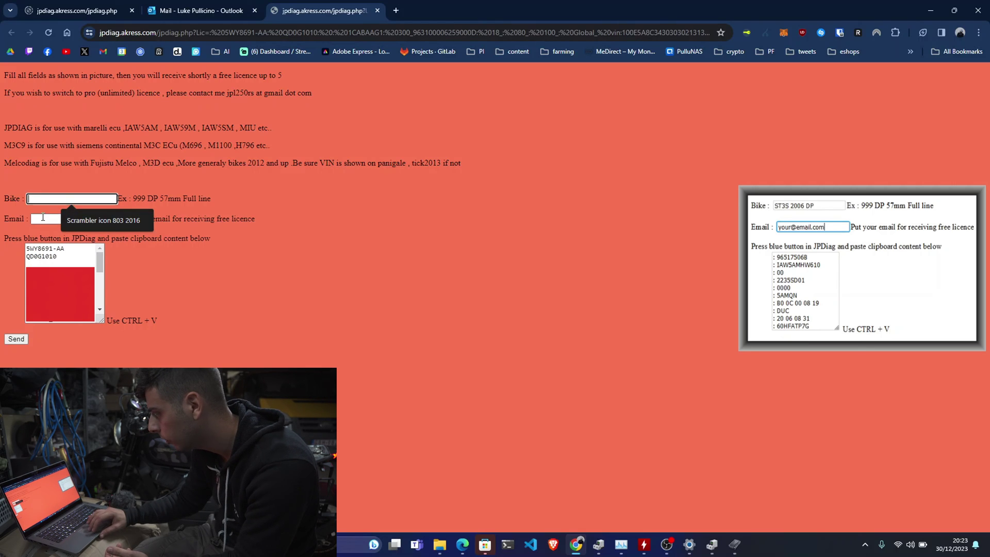
click(187, 246)
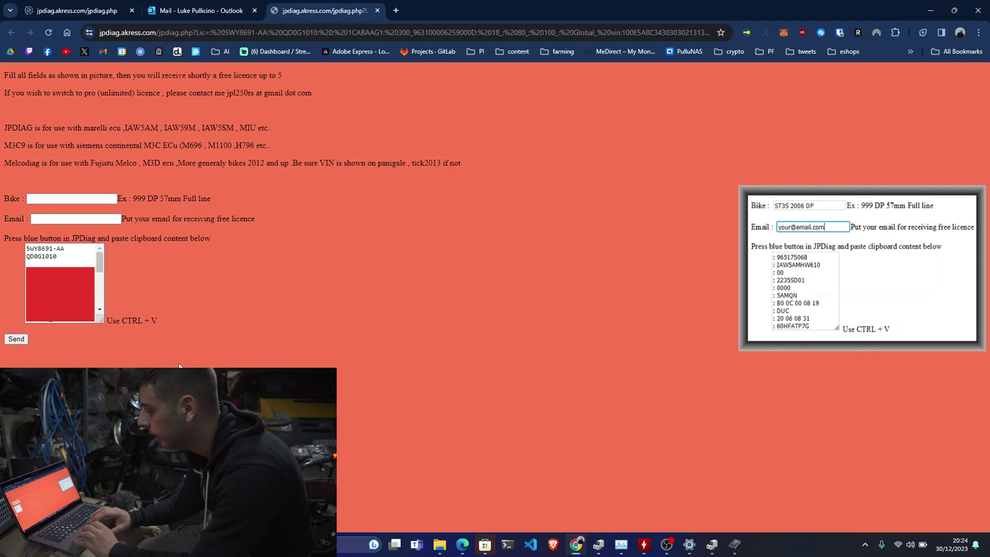
Copy the cle.lic licence file from Downloads into the extracted MelcoDiag folder in File Explorer
key(alt+Tab)
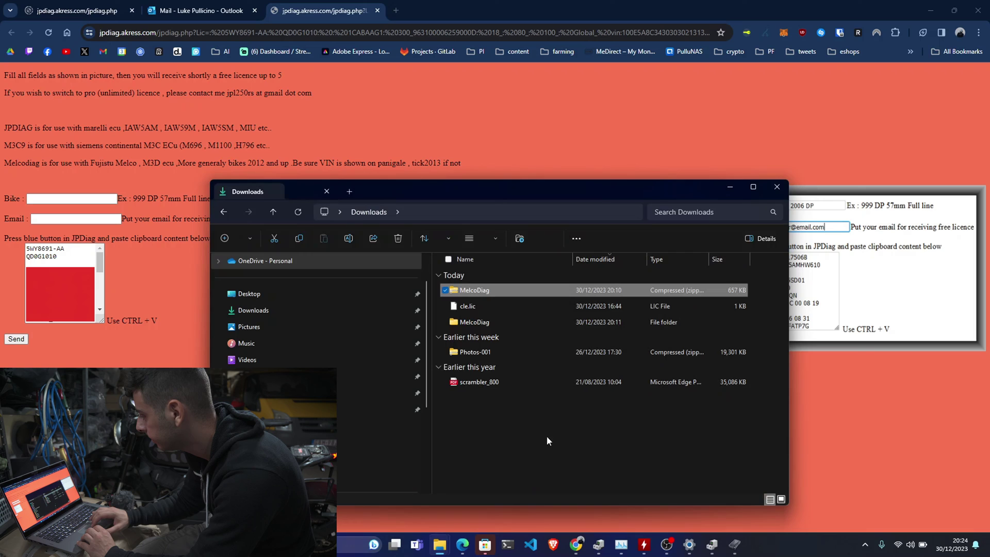
click(475, 308)
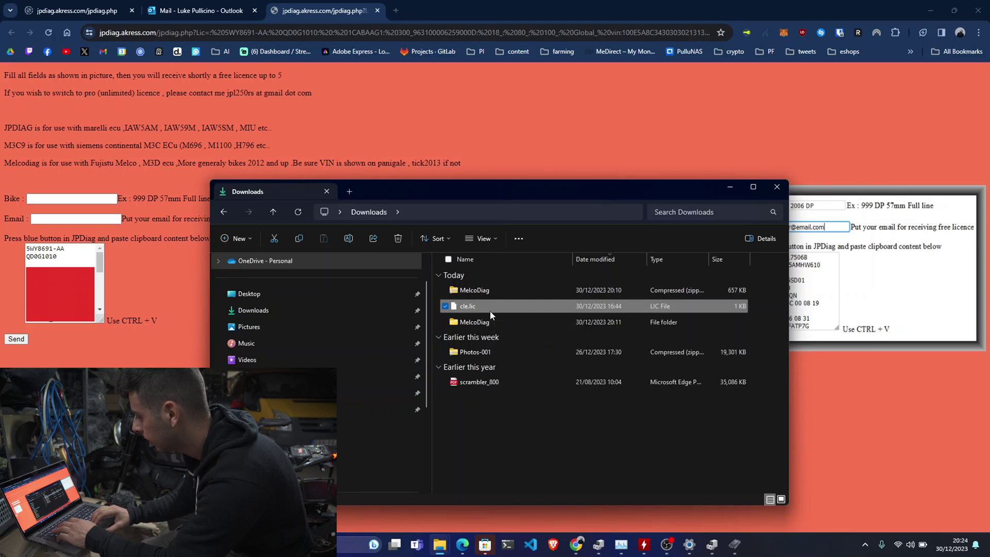
click(487, 323)
double_click(487, 323)
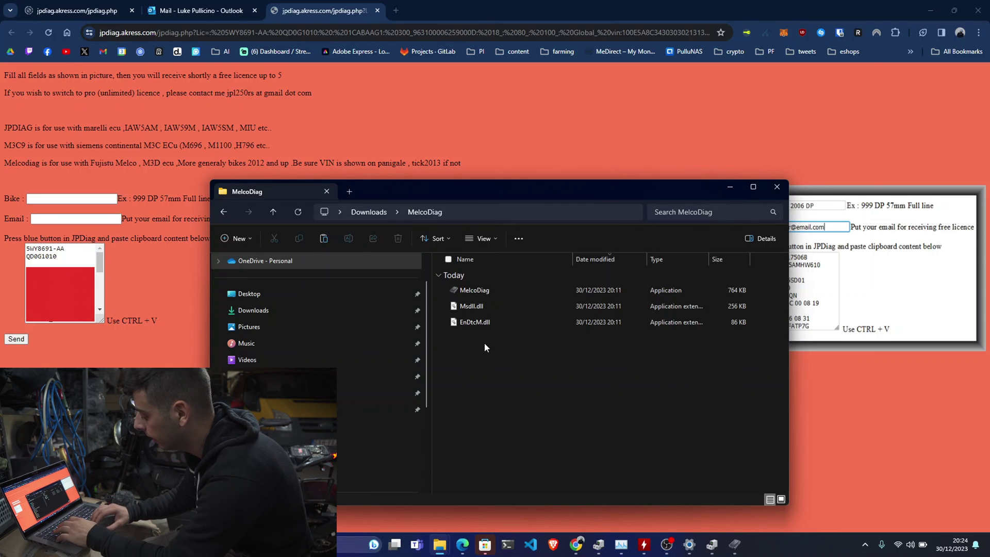
key(ctrl+v)
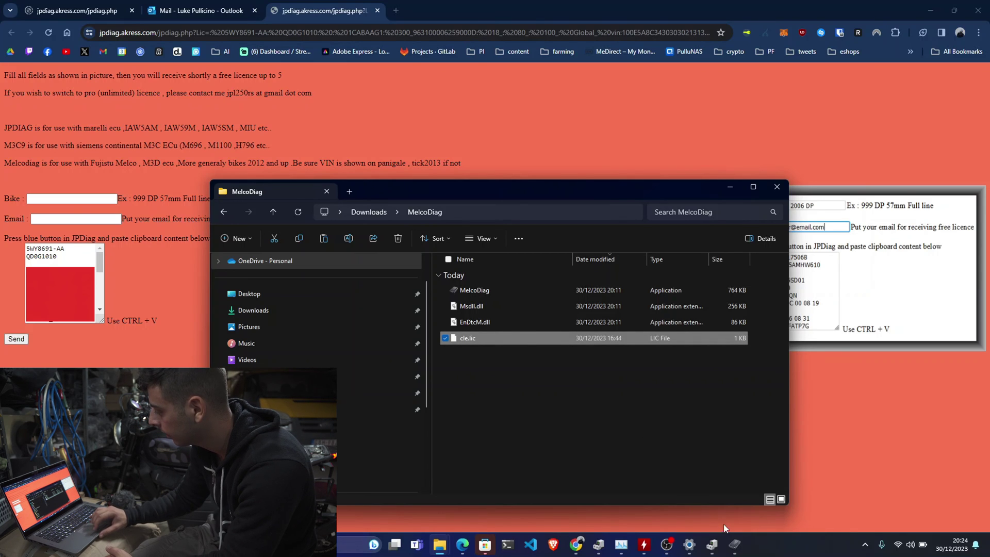
Launch the MelcoDiag application from the folder containing cle.lic and move its window over the File Explorer window
click(586, 406)
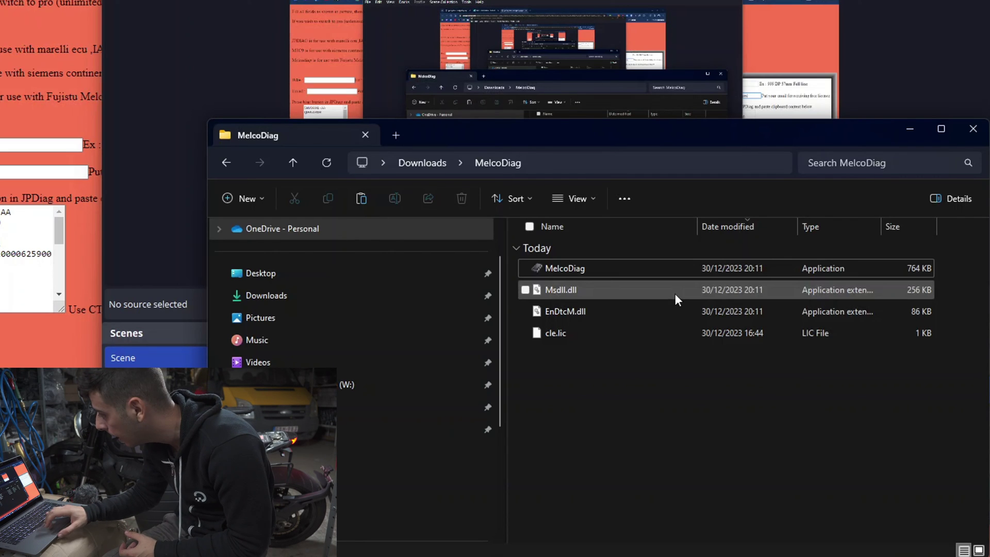
click(640, 271)
double_click(640, 271)
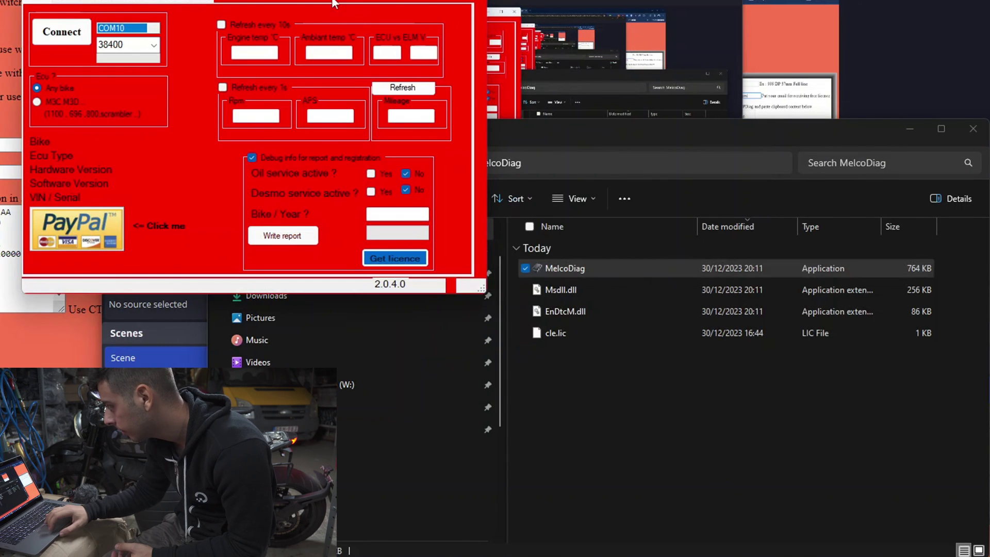
drag(315, 0, 656, 157)
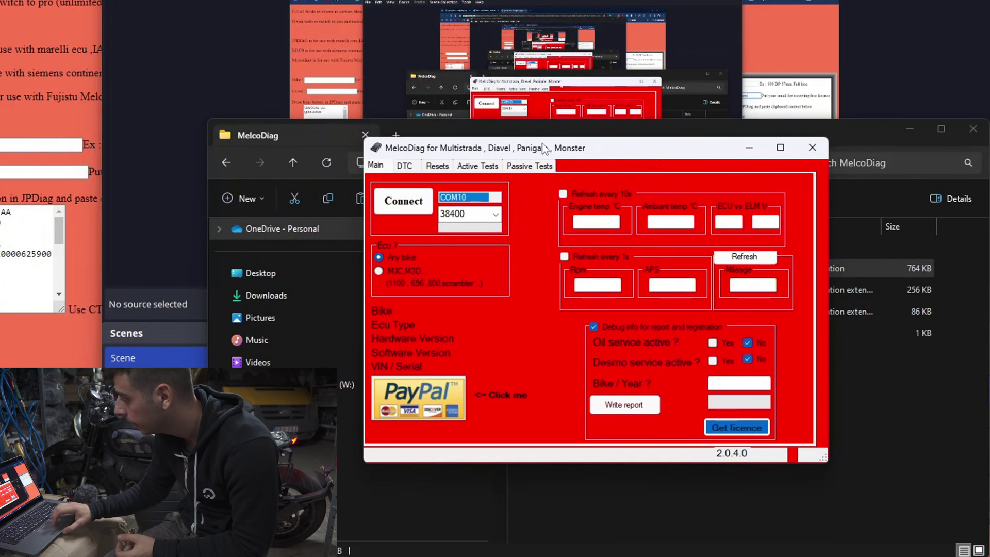
Set the ECU type to M3C,M3D, connect on COM11 and open the service reset functions
click(379, 271)
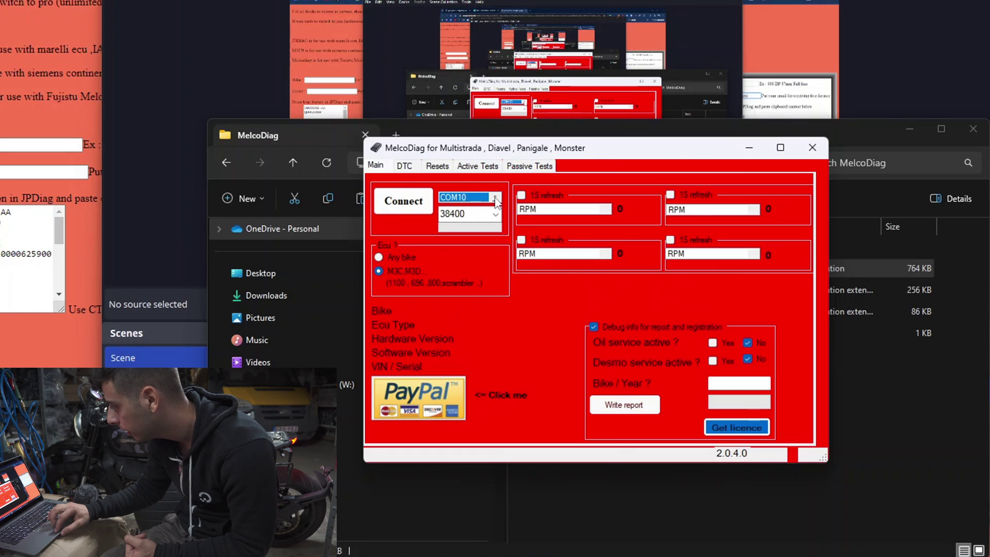
scroll(496, 202, down, 2)
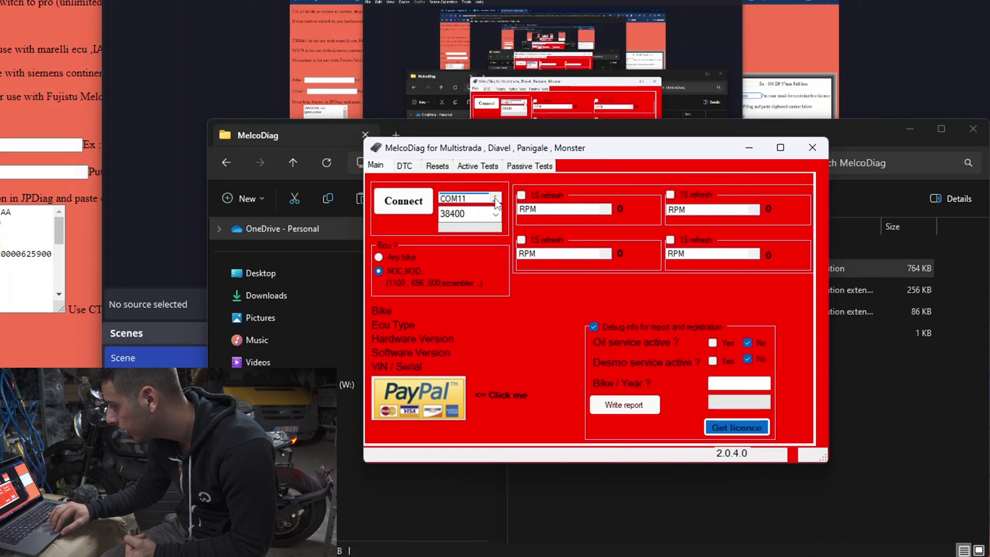
click(413, 210)
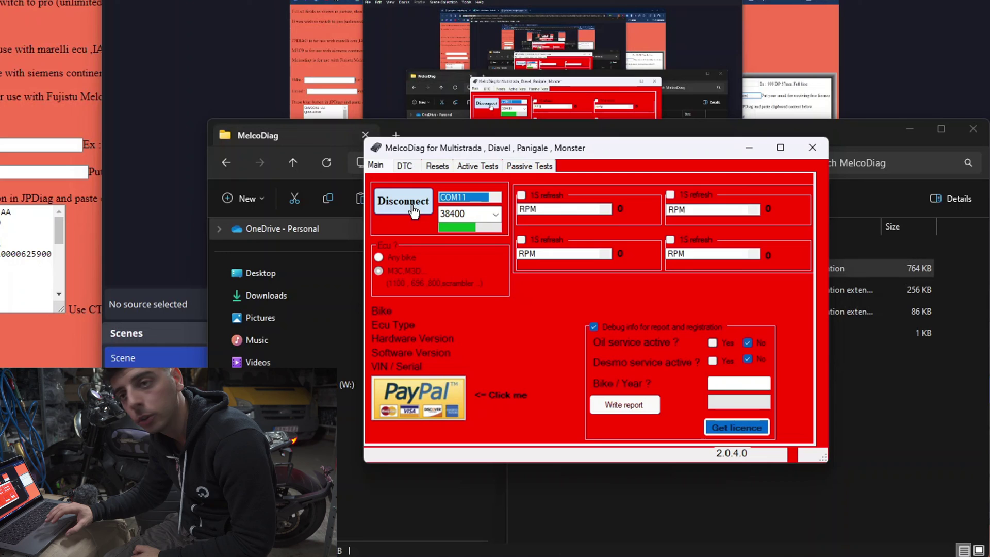
click(438, 166)
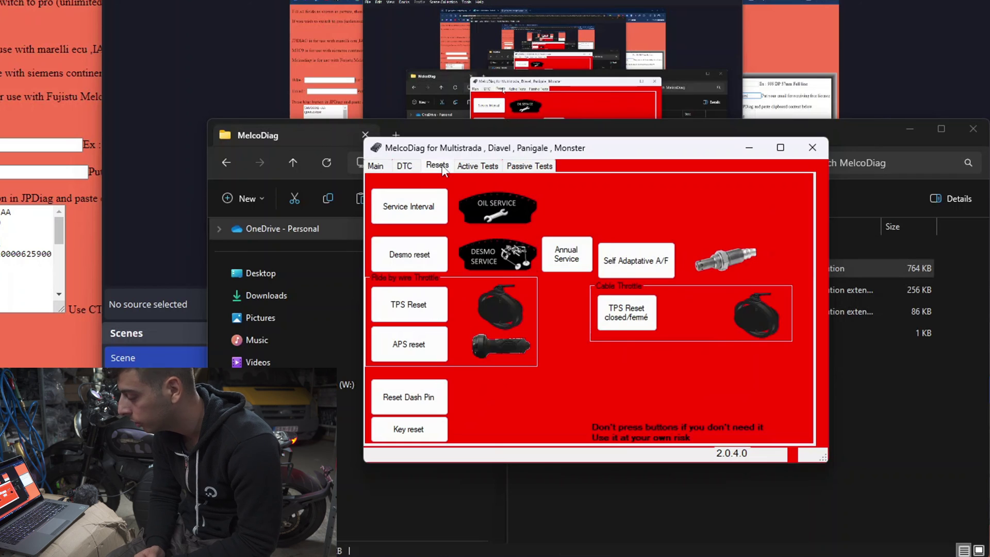